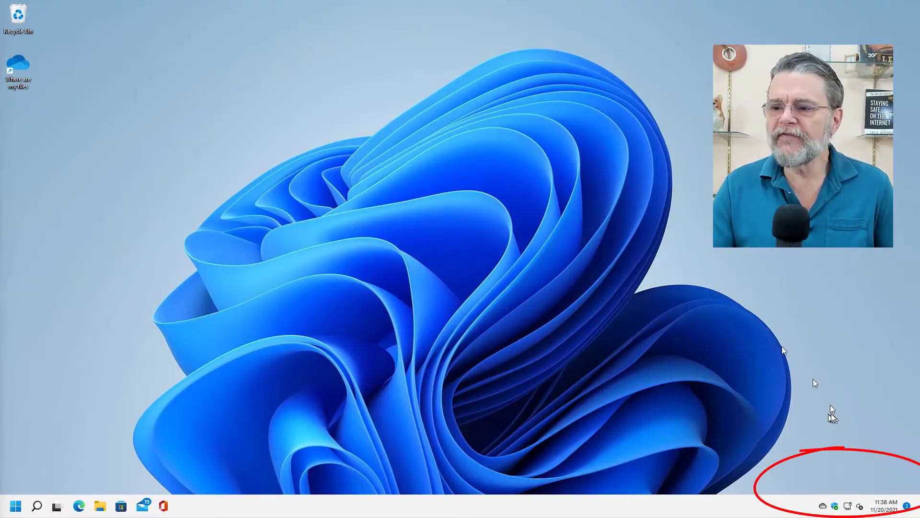
# Step: Open OneDrive's Manage folder backup window from the Backup settings, showing Desktop, Documents and Pictures selected
pyautogui.rightClick(823, 507)
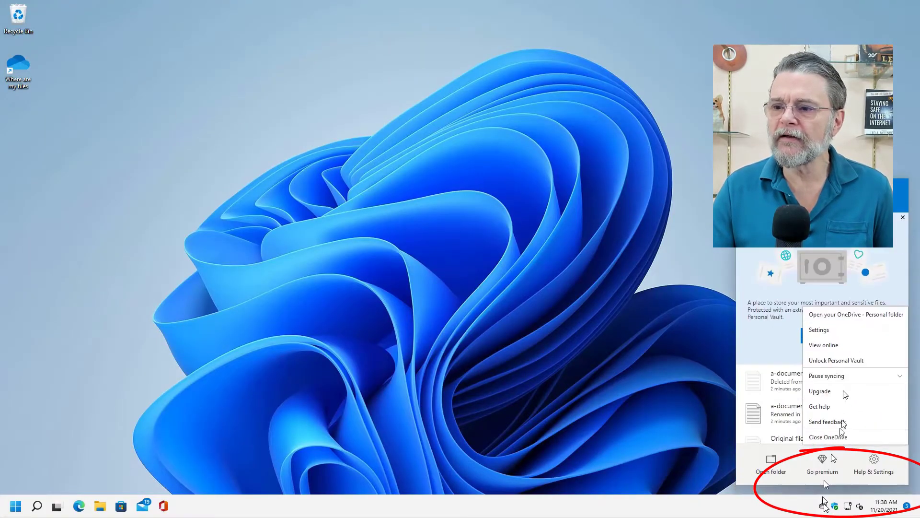
pyautogui.click(839, 330)
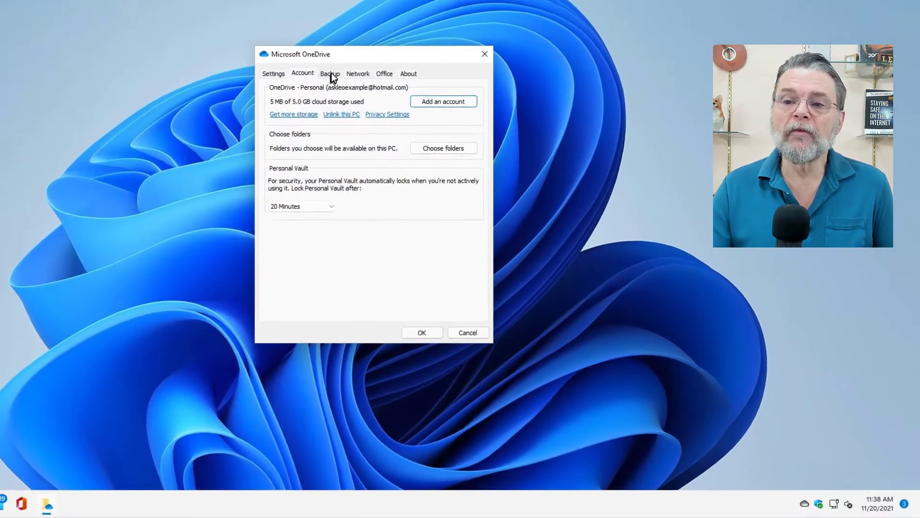
pyautogui.click(332, 74)
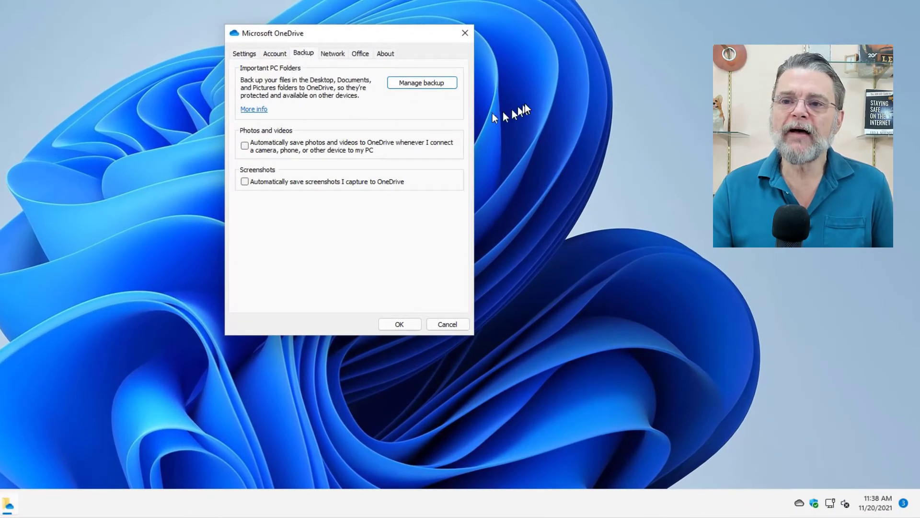
pyautogui.click(446, 83)
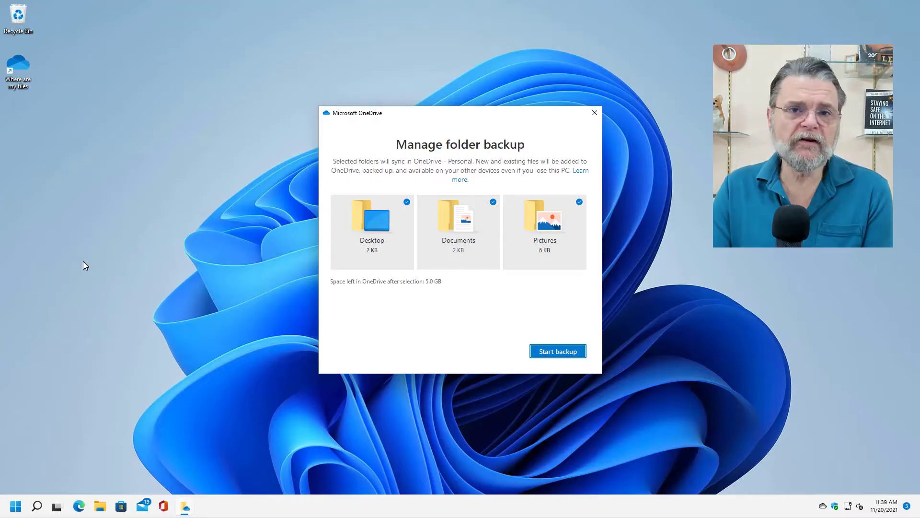
# Step: Open the Documents folder under This PC in File Explorer and check its location path
pyautogui.click(99, 505)
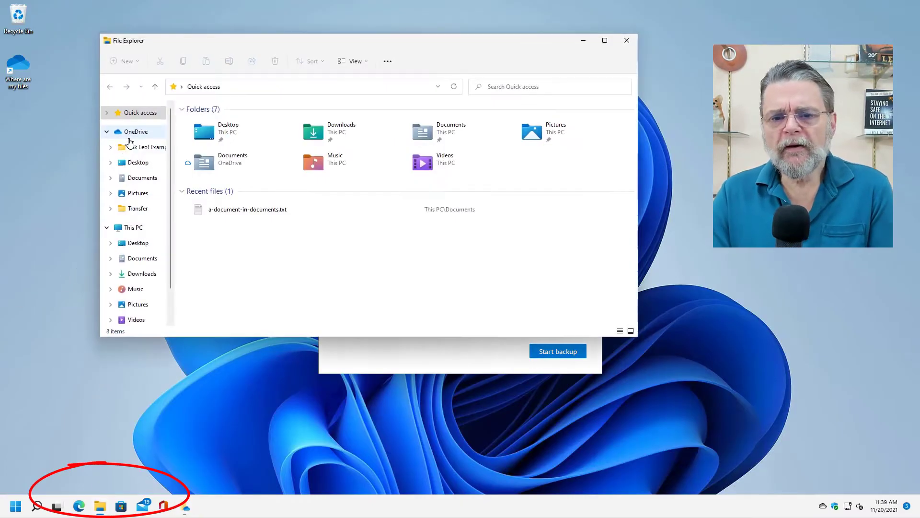
pyautogui.click(152, 259)
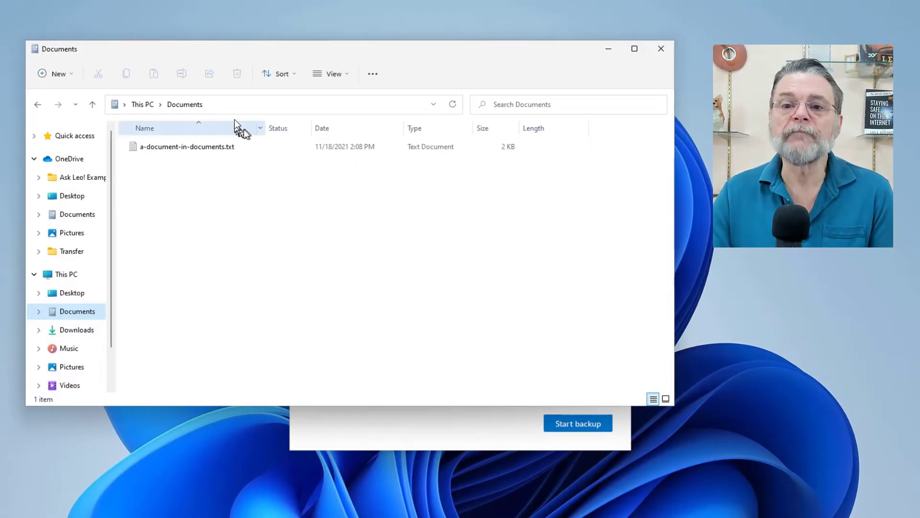
pyautogui.click(242, 102)
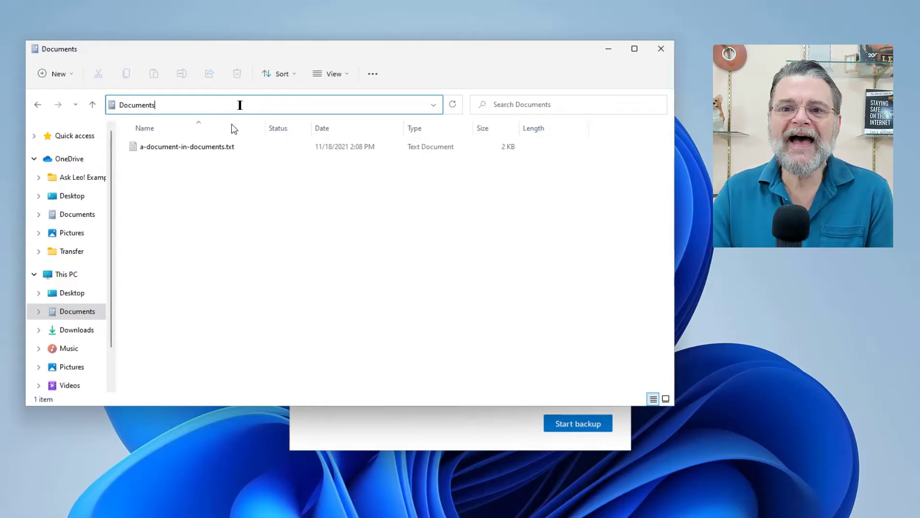
pyautogui.click(230, 189)
pyautogui.click(234, 105)
pyautogui.click(233, 105)
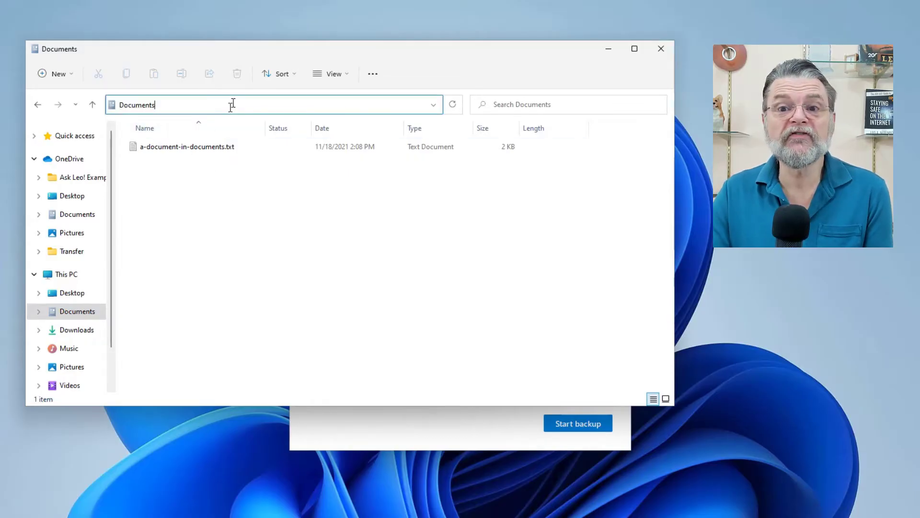
pyautogui.scroll(-2, 104, 318)
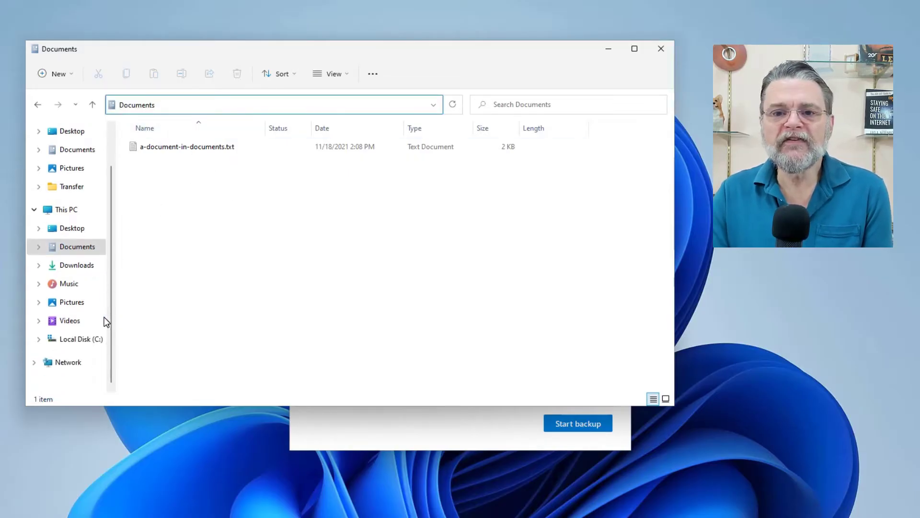
# Step: Browse Local Disk (C:) > Users > profile folder and open its local Documents folder
pyautogui.click(39, 338)
pyautogui.click(43, 338)
pyautogui.scroll(-1, 46, 341)
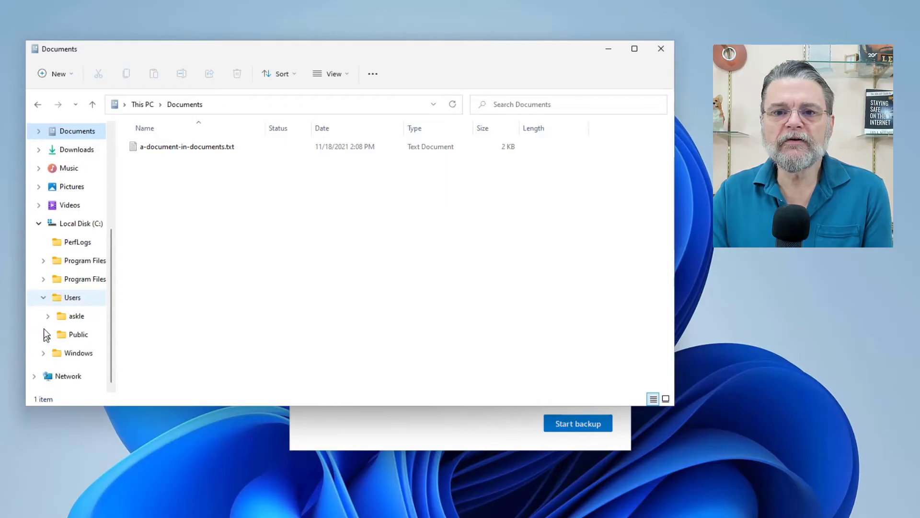
pyautogui.click(67, 317)
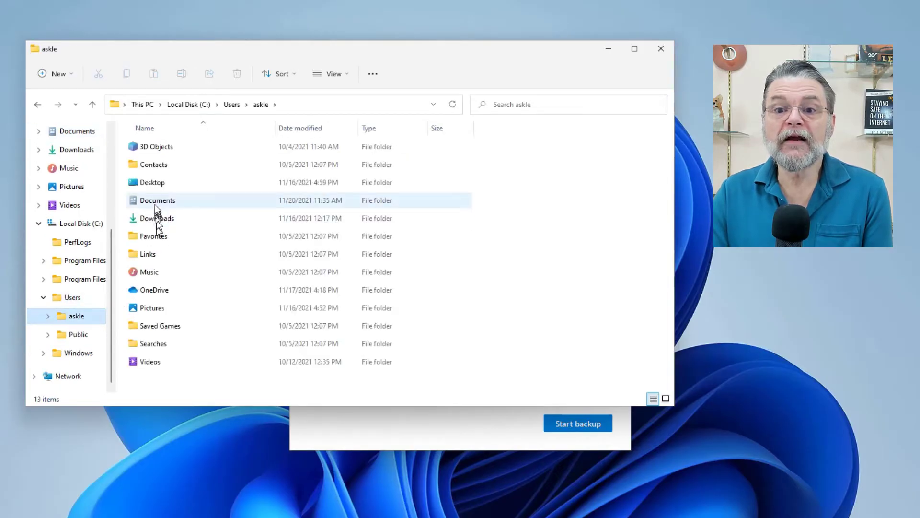
pyautogui.doubleClick(156, 203)
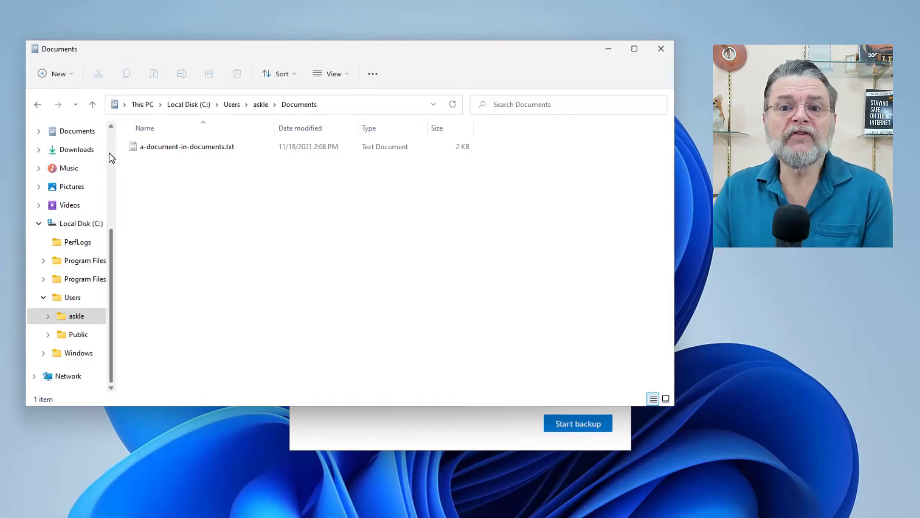
# Step: Look at the Documents folder stored in OneDrive
pyautogui.scroll(4, 112, 158)
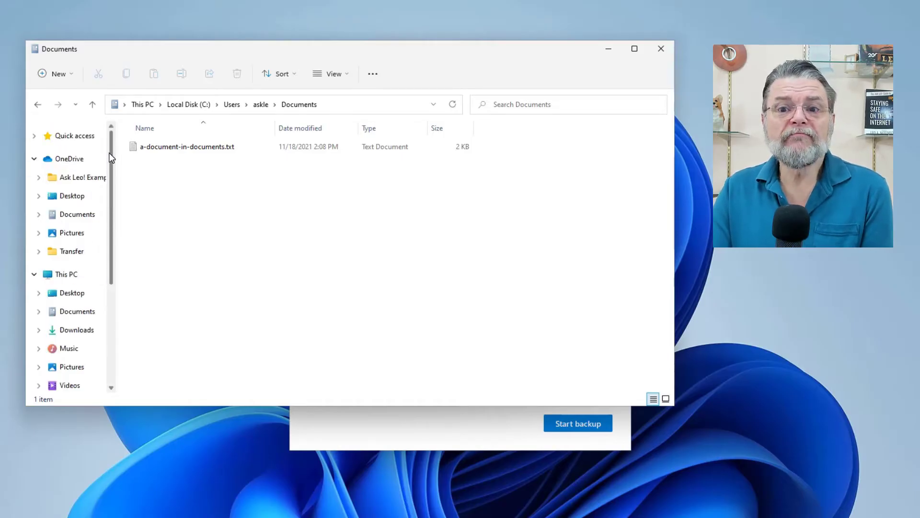
pyautogui.click(70, 215)
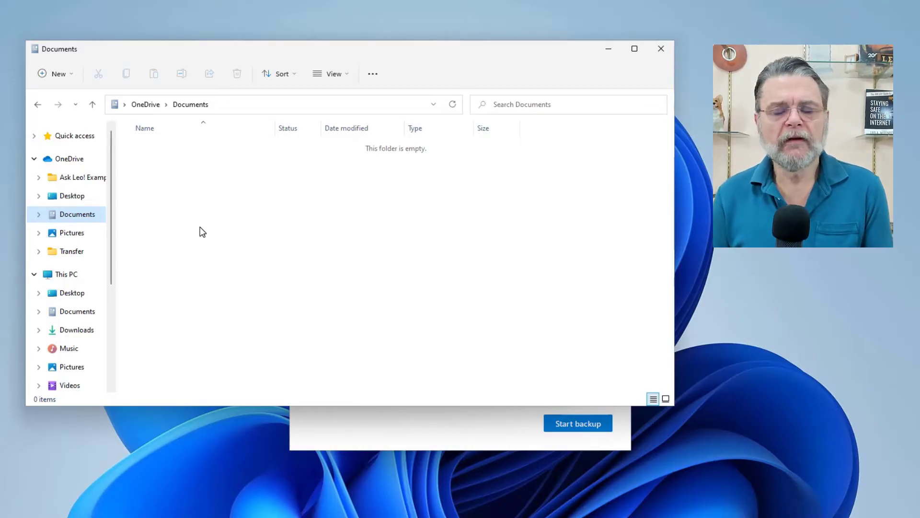
pyautogui.click(110, 317)
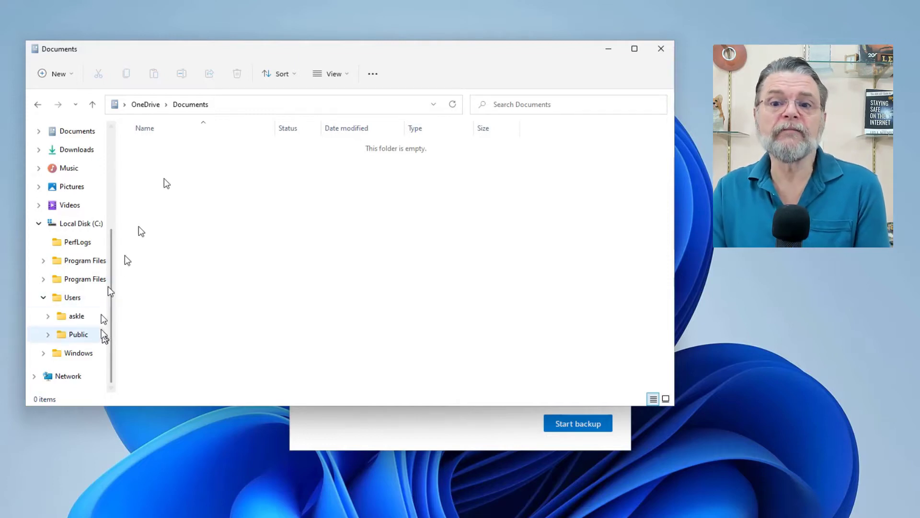
# Step: Reopen the profile's local Documents, then return to the profile folder and view its full path
pyautogui.click(89, 316)
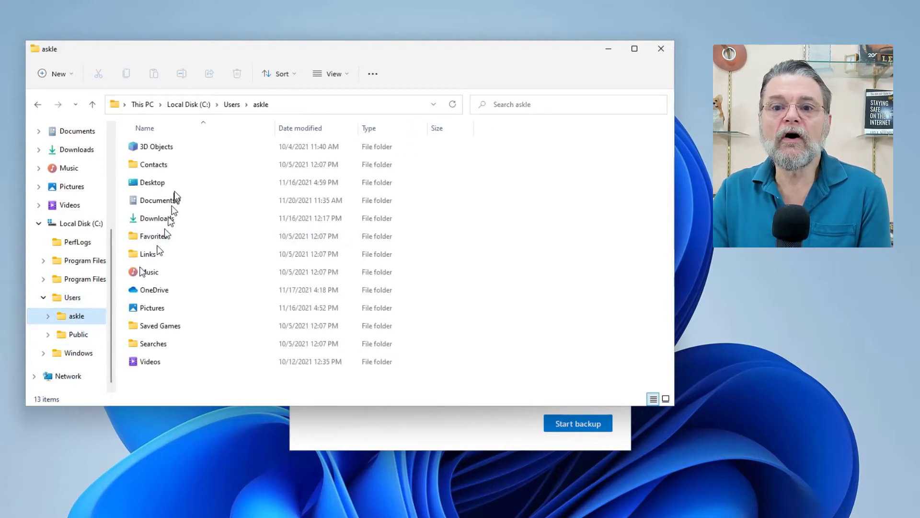
pyautogui.doubleClick(182, 200)
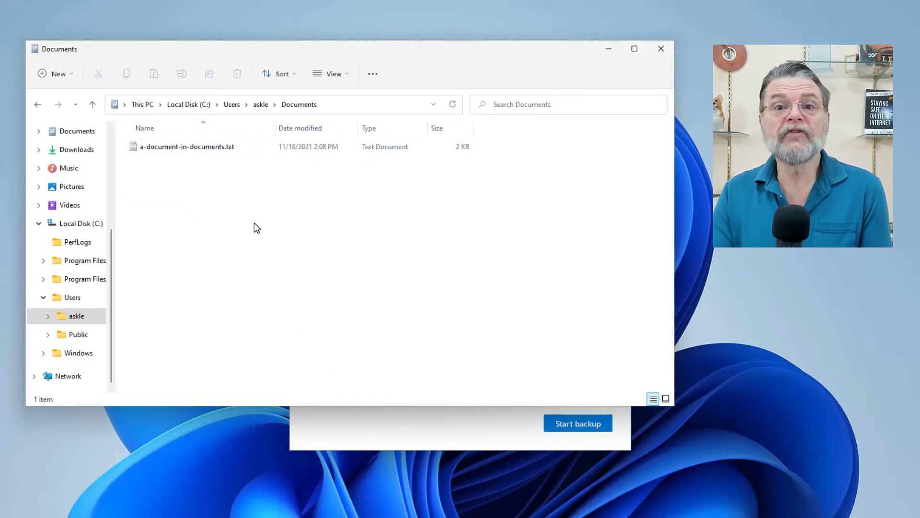
pyautogui.click(264, 104)
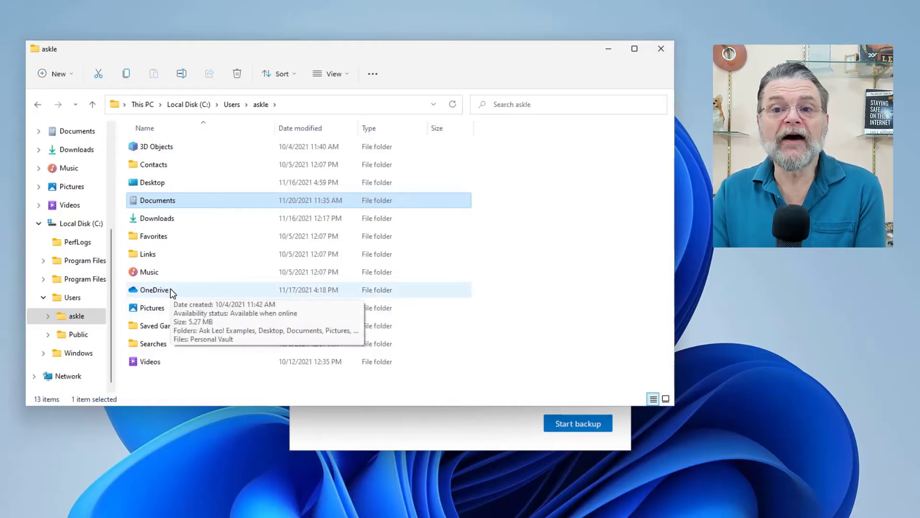
pyautogui.click(286, 108)
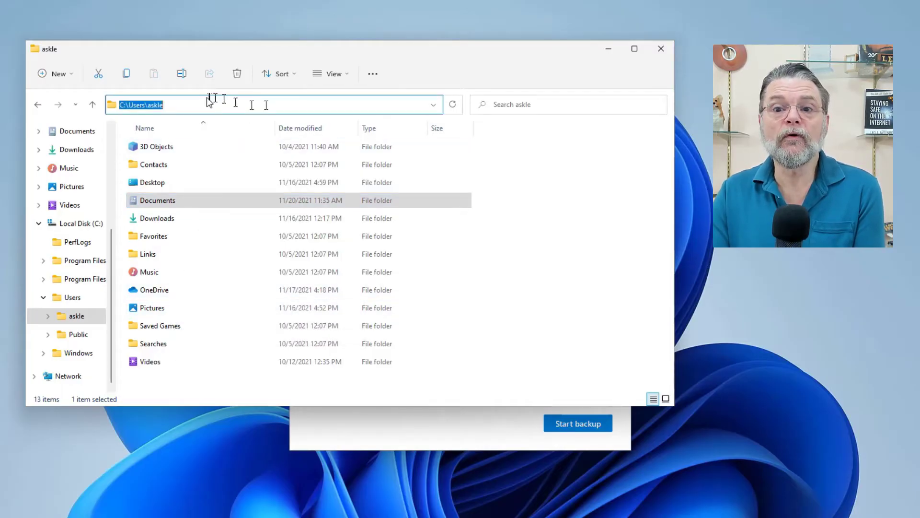
pyautogui.click(174, 105)
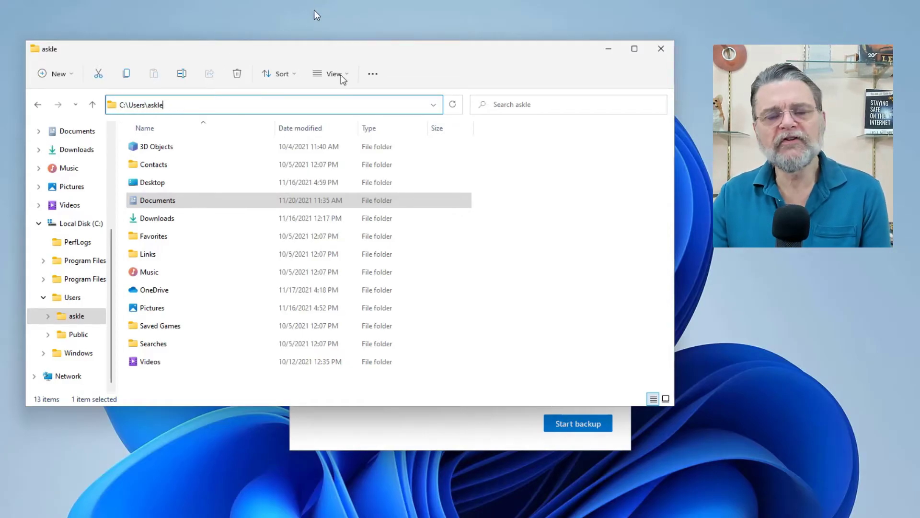
# Step: Start the OneDrive backup of Desktop, Documents and Pictures and close the backup-started message
pyautogui.click(379, 437)
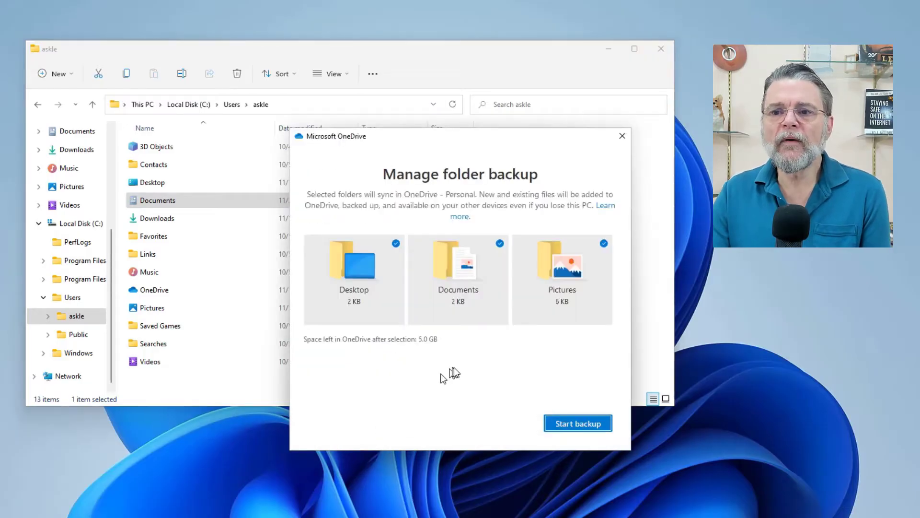
pyautogui.click(583, 423)
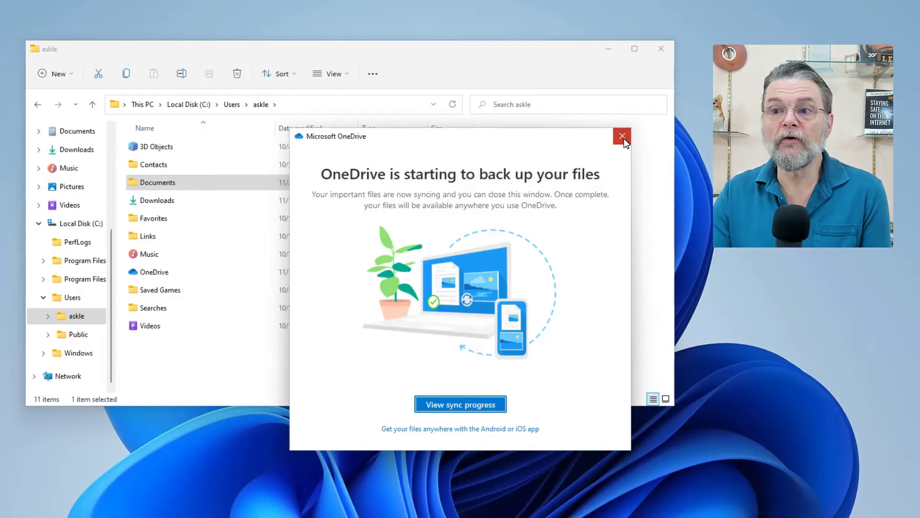
pyautogui.click(622, 136)
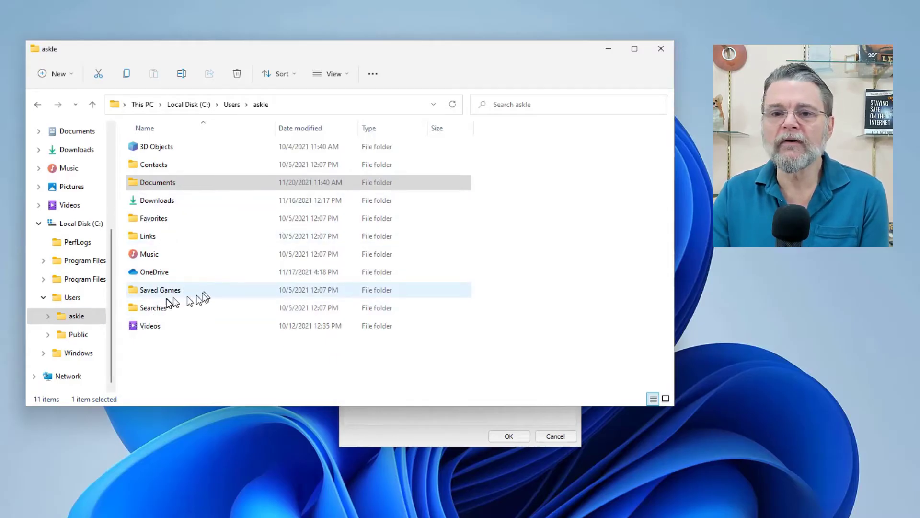
# Step: Confirm the profile's Documents is now empty, then open OneDrive's Documents and show its full path
pyautogui.doubleClick(166, 186)
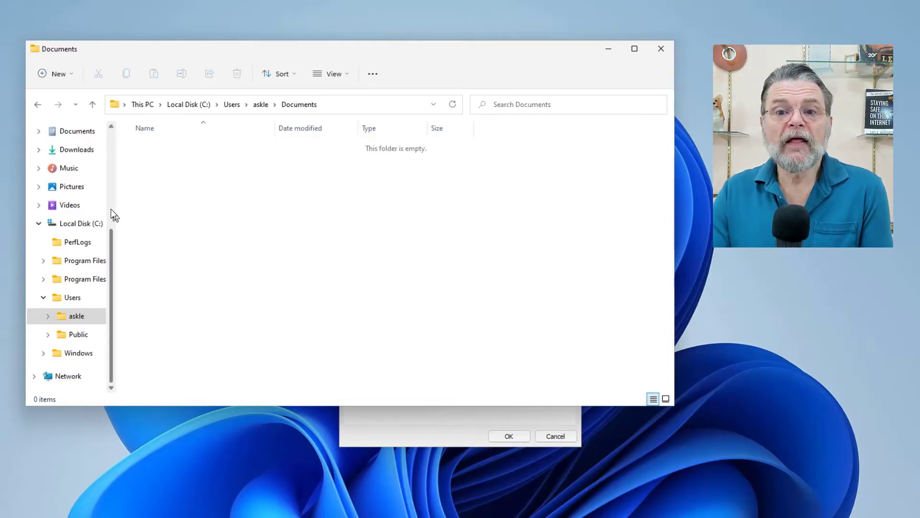
pyautogui.click(83, 134)
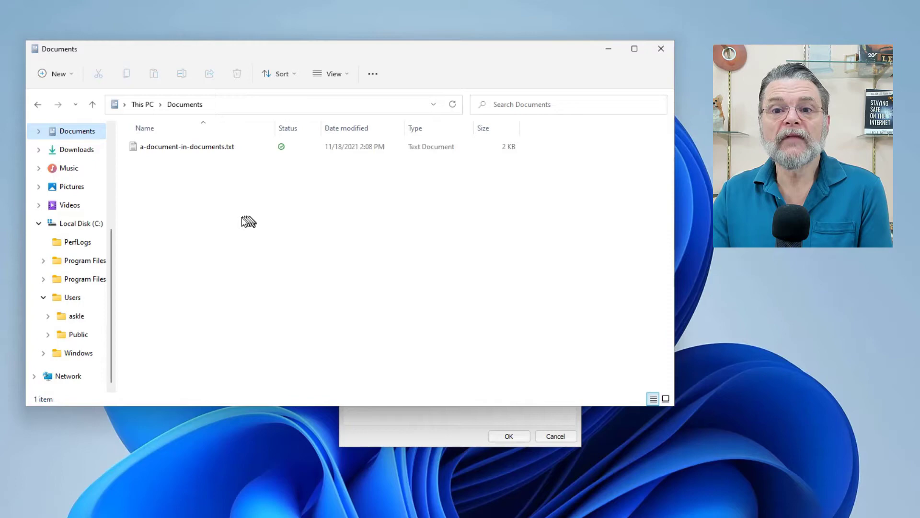
pyautogui.click(237, 103)
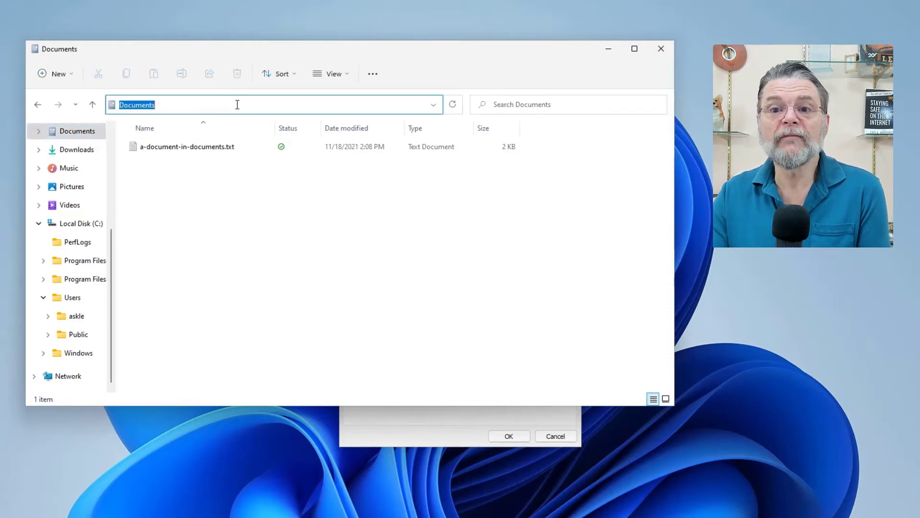
pyautogui.click(230, 102)
pyautogui.press('Return')
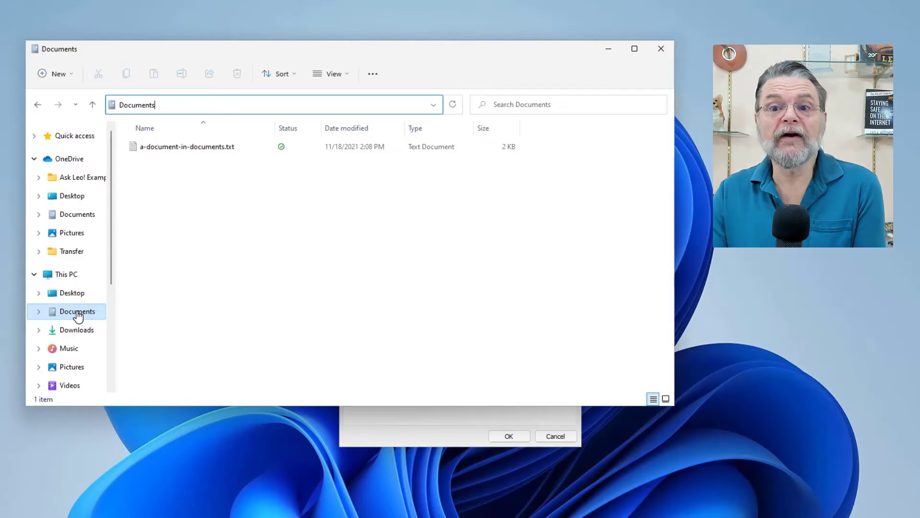
pyautogui.click(77, 214)
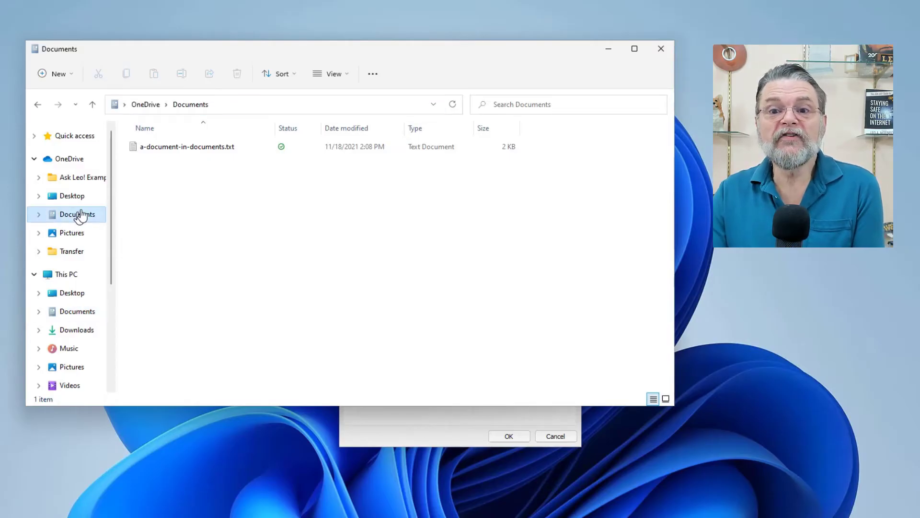
pyautogui.click(249, 104)
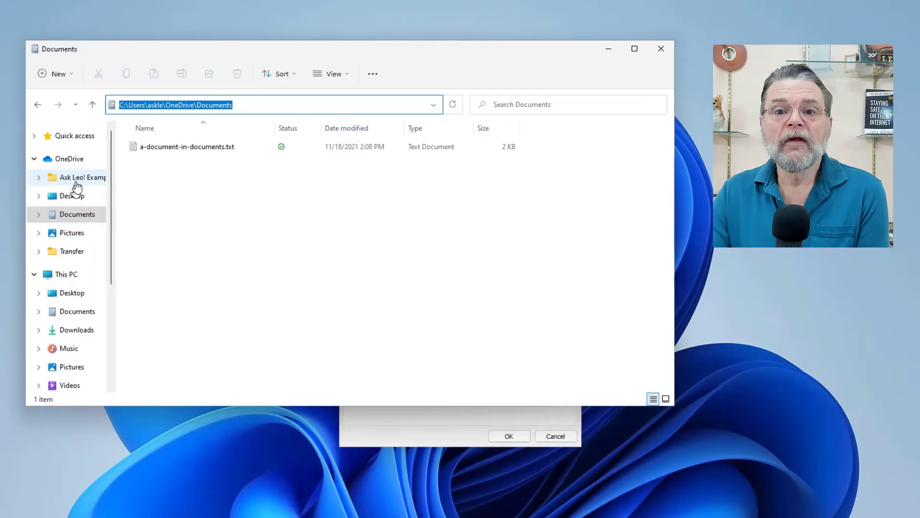
# Step: Check the Quick access Documents location, then show OneDrive's Documents path holding a-document-in-documents.txt
pyautogui.click(38, 139)
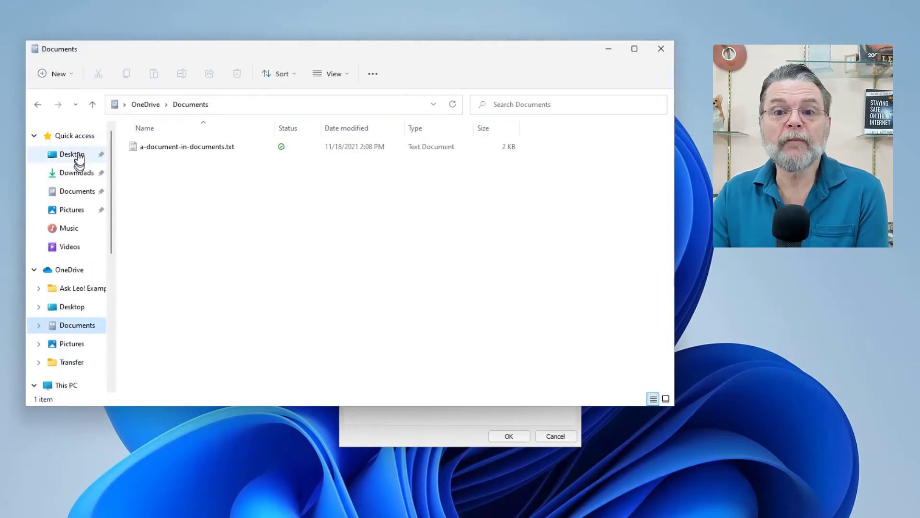
pyautogui.click(77, 194)
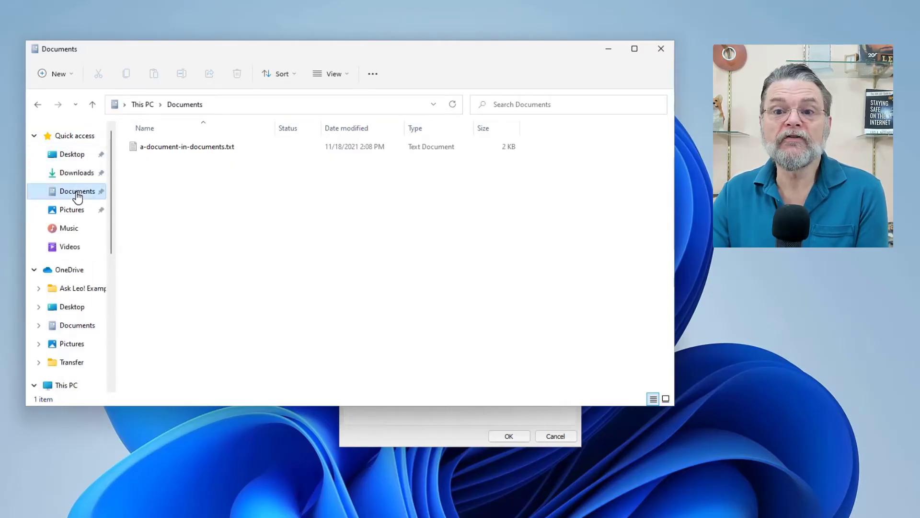
pyautogui.click(225, 104)
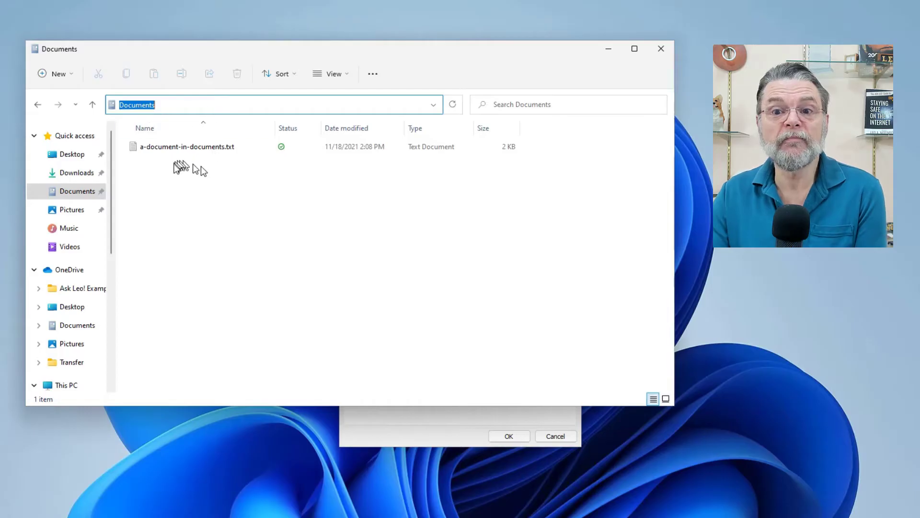
pyautogui.click(73, 326)
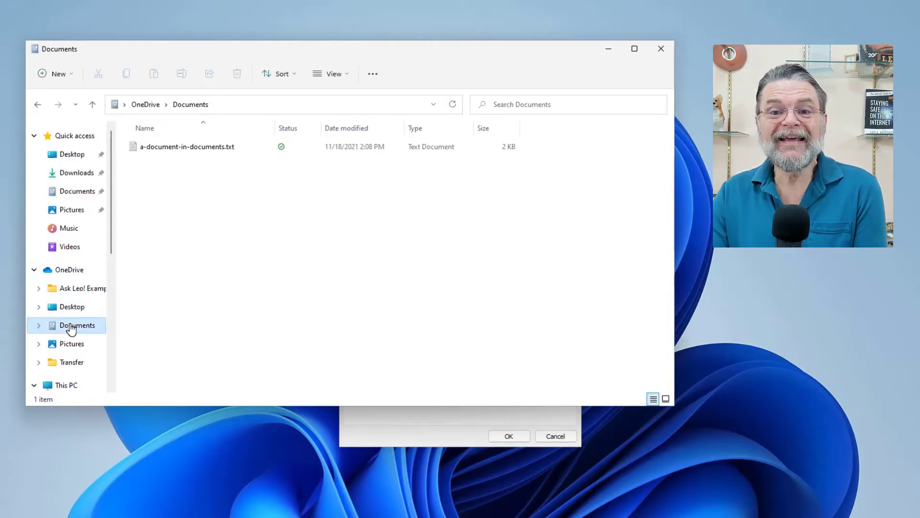
pyautogui.click(232, 105)
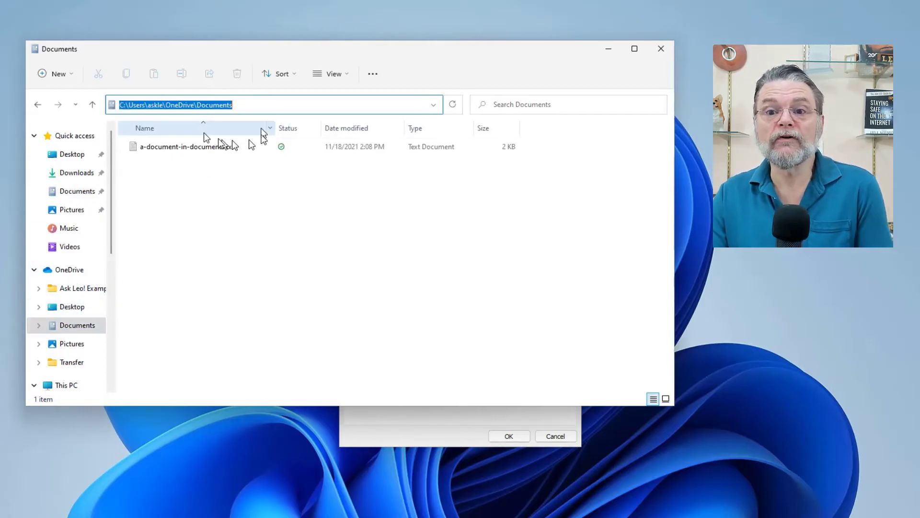
pyautogui.click(288, 104)
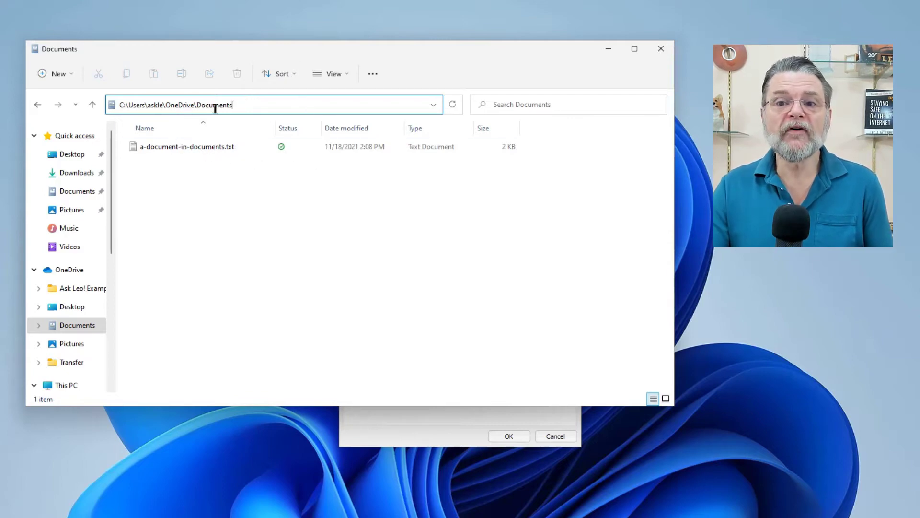
# Step: Browse to the profile folder under C:\Users, check its empty Documents folder, and return to the profile
pyautogui.scroll(-3, 99, 325)
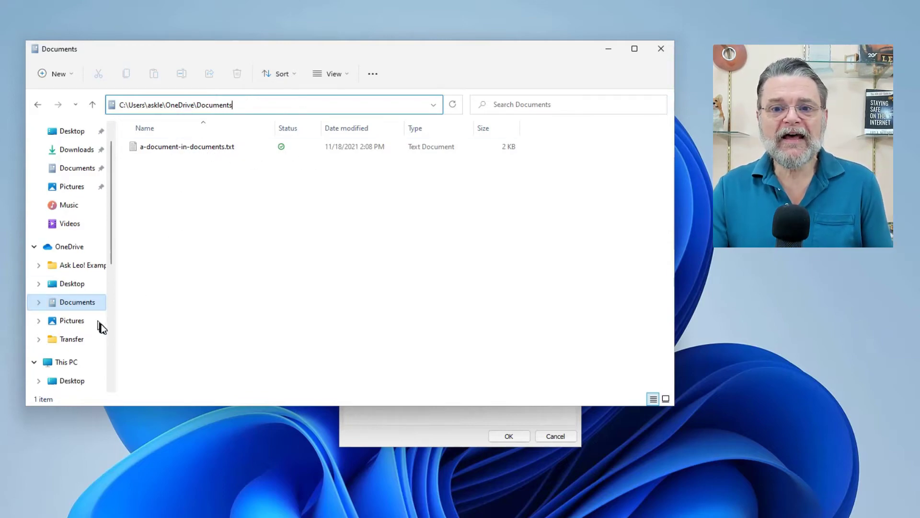
pyautogui.scroll(-2, 87, 352)
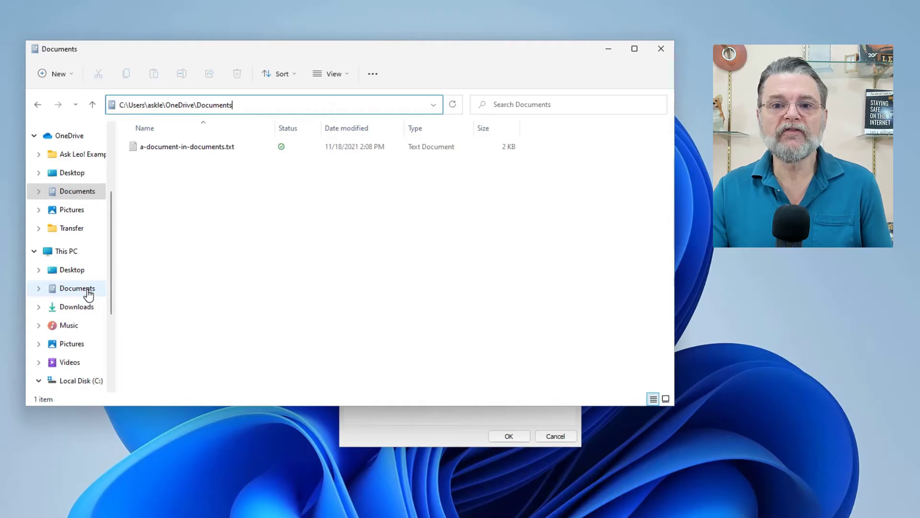
pyautogui.click(86, 288)
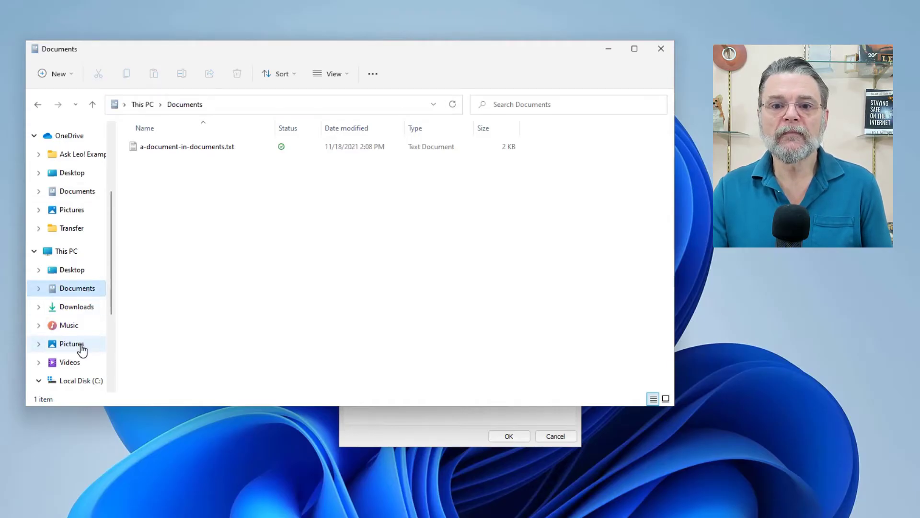
pyautogui.scroll(-3, 79, 349)
pyautogui.scroll(-1, 82, 351)
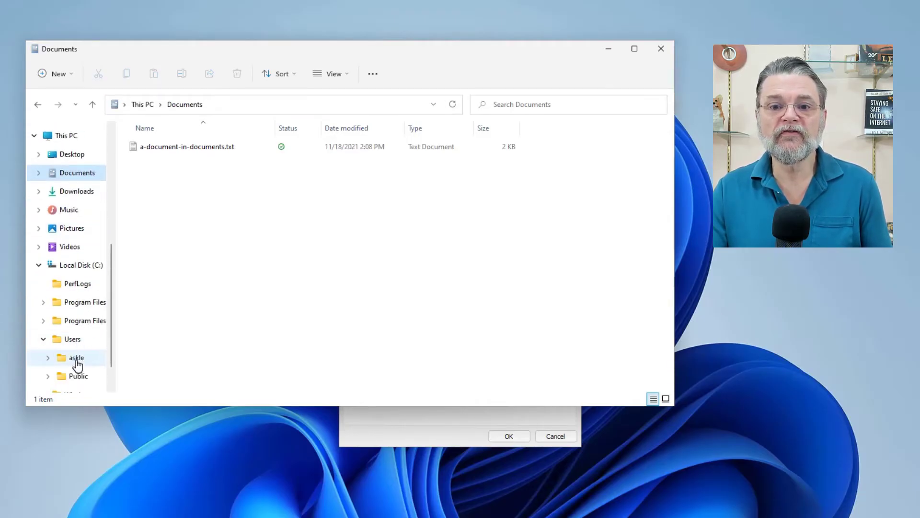
pyautogui.click(74, 359)
pyautogui.click(177, 183)
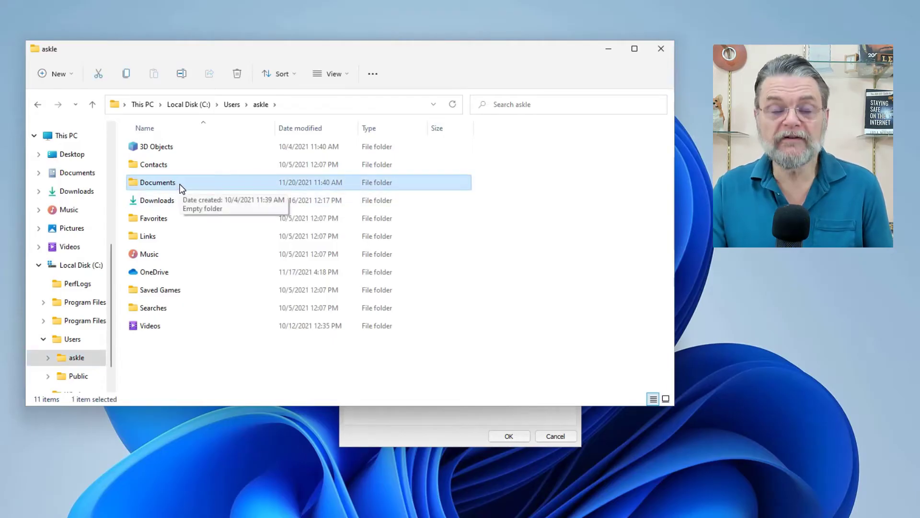
pyautogui.doubleClick(181, 187)
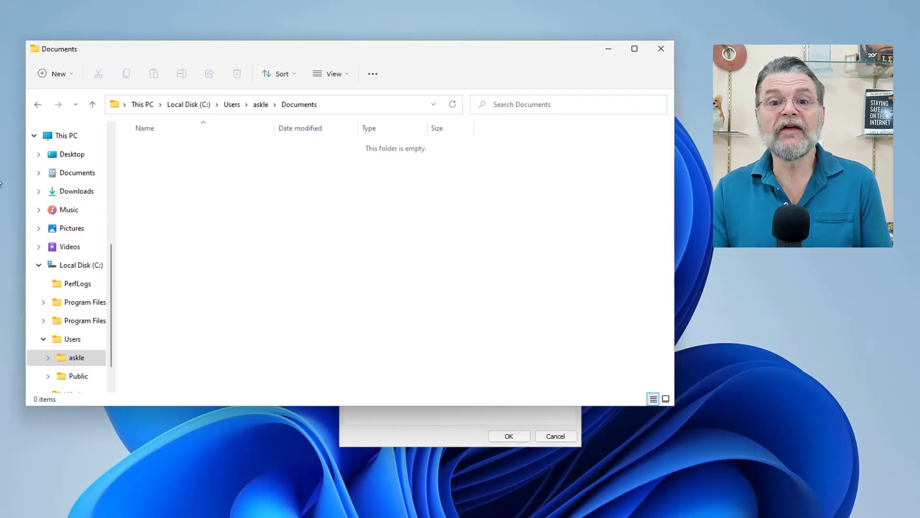
pyautogui.click(261, 106)
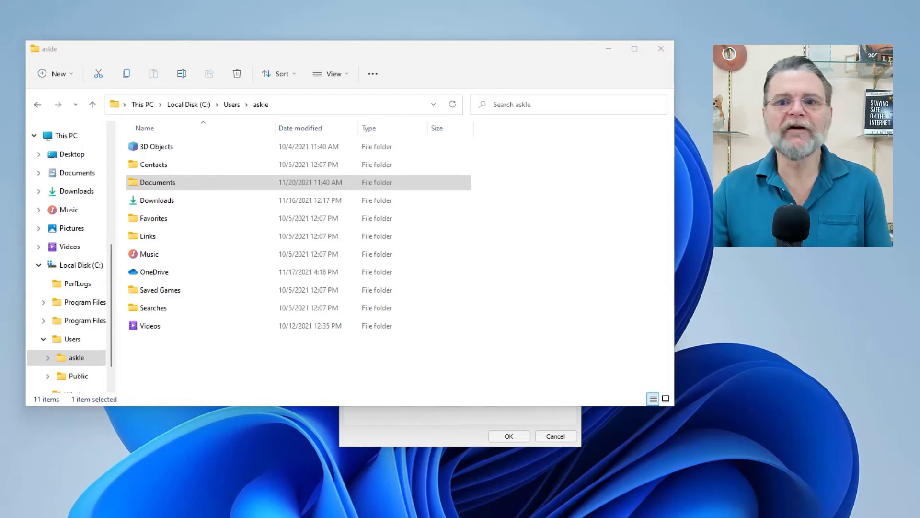
# Step: Open the profile's Documents folder again, showing it empty with 0 items
pyautogui.doubleClick(170, 182)
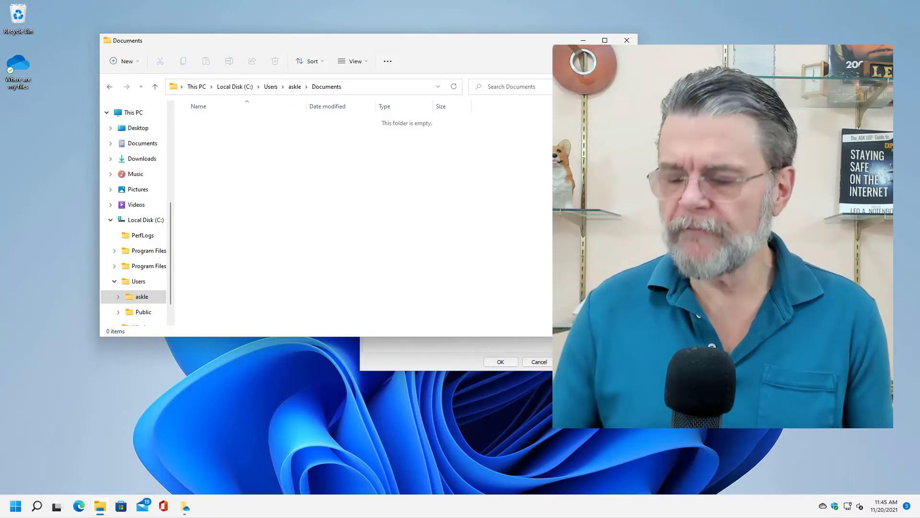
# Step: Close File Explorer, return to Manage folder backup, and stop backing up the Desktop folder
pyautogui.click(628, 40)
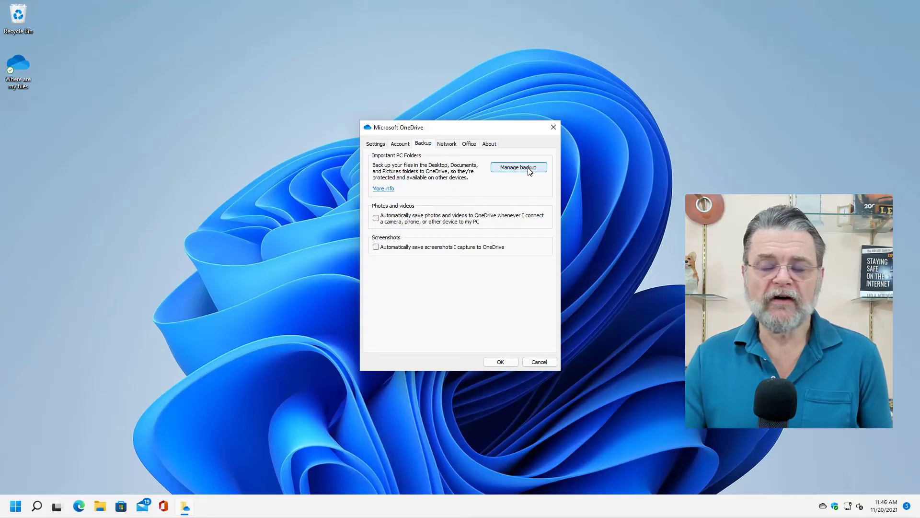
pyautogui.click(529, 168)
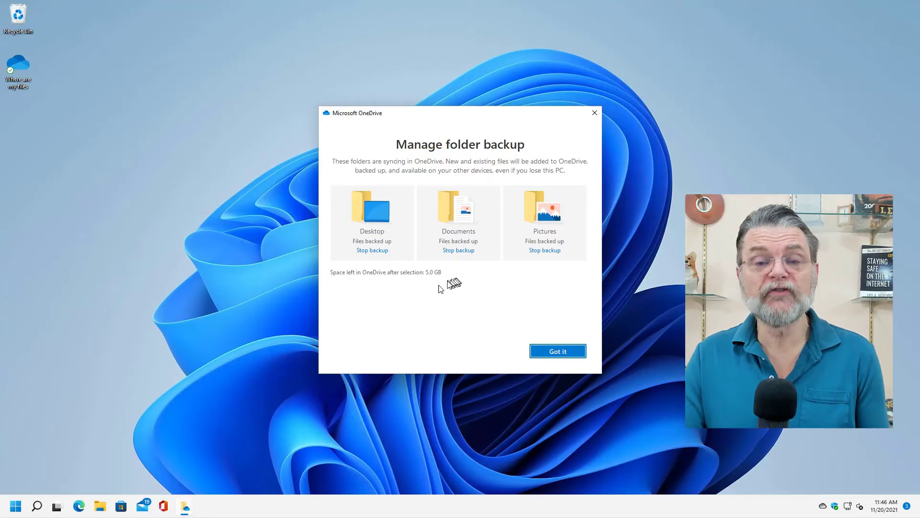
pyautogui.click(384, 250)
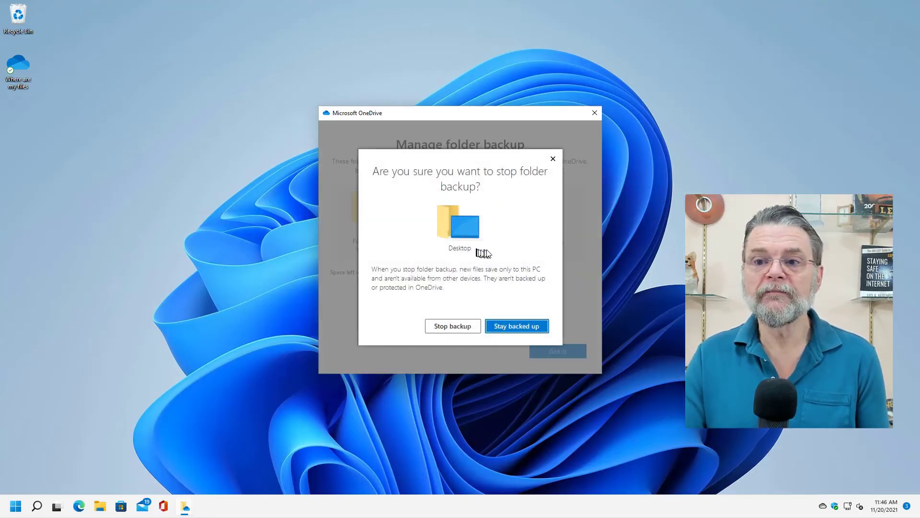
pyautogui.click(464, 325)
pyautogui.click(529, 324)
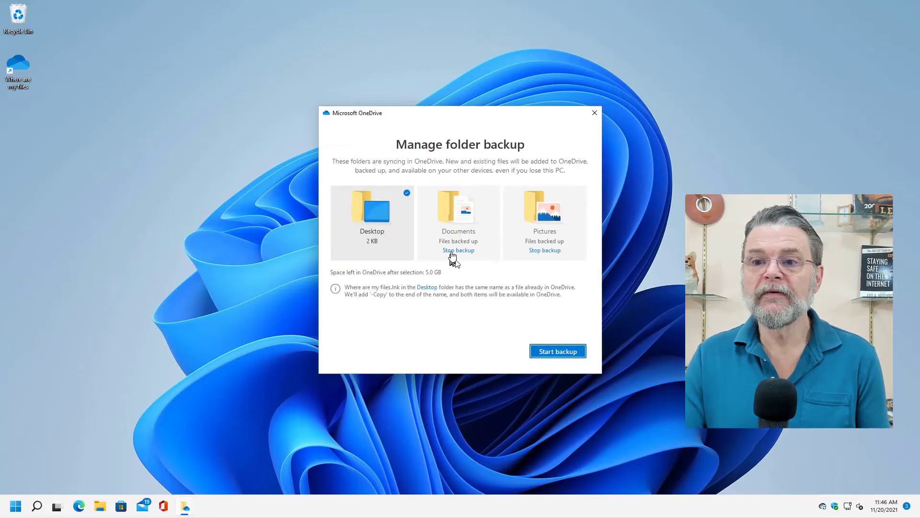
# Step: Stop backing up the Documents and Pictures folders, confirming each and closing the notices
pyautogui.click(452, 253)
pyautogui.click(450, 324)
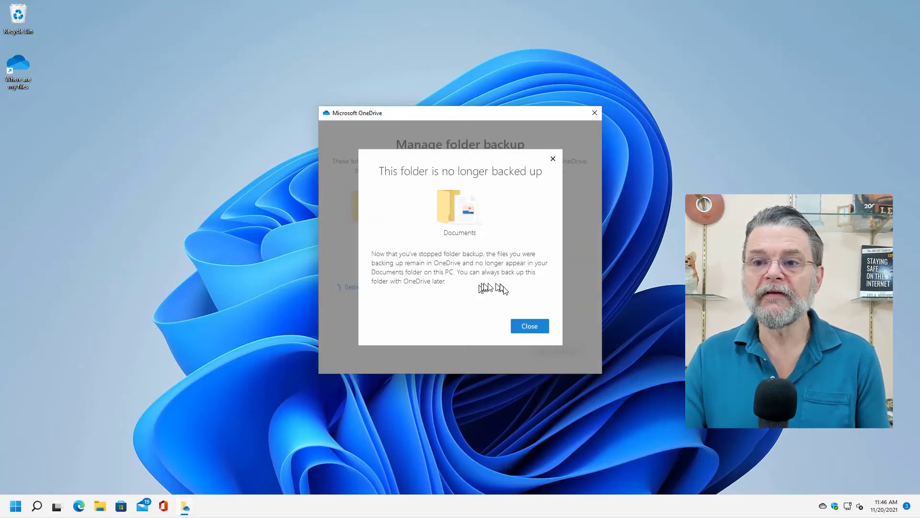
pyautogui.click(525, 323)
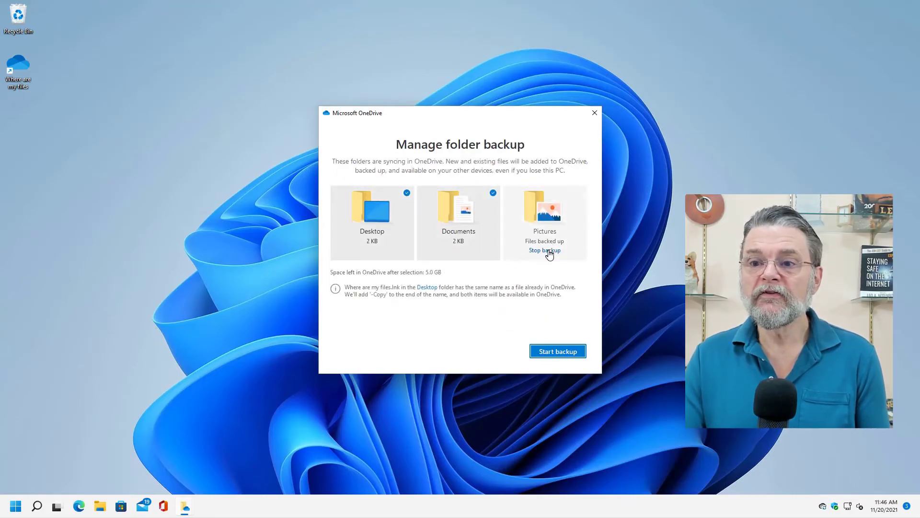
pyautogui.click(549, 252)
pyautogui.click(459, 325)
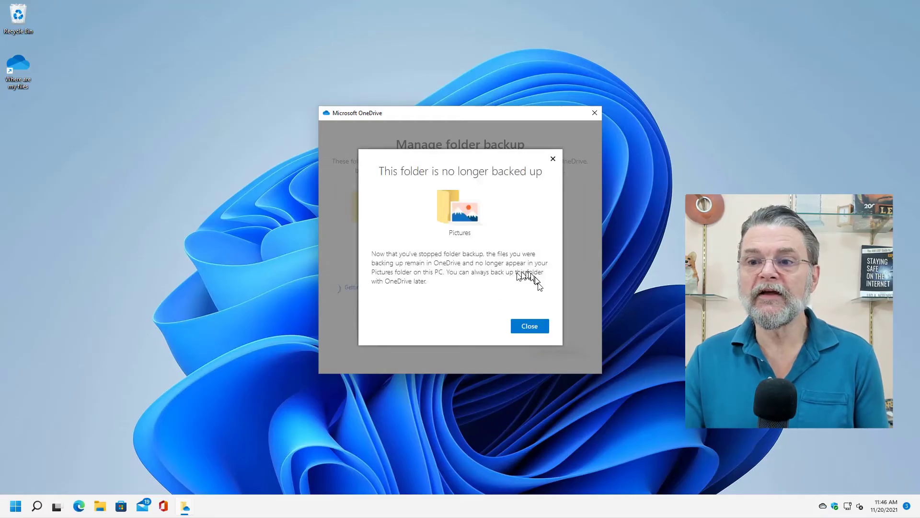
pyautogui.click(529, 326)
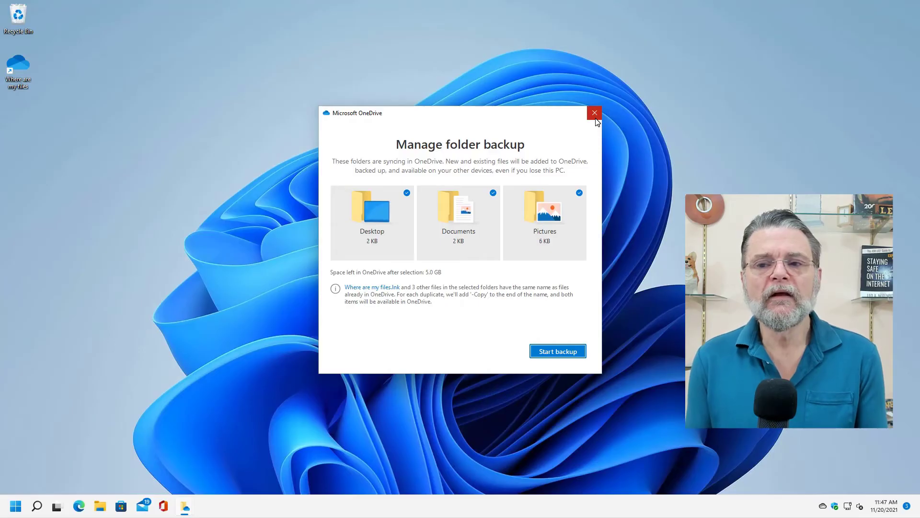
# Step: Clear the Desktop, Documents and Pictures checkmarks so Start backup becomes disabled
pyautogui.click(406, 193)
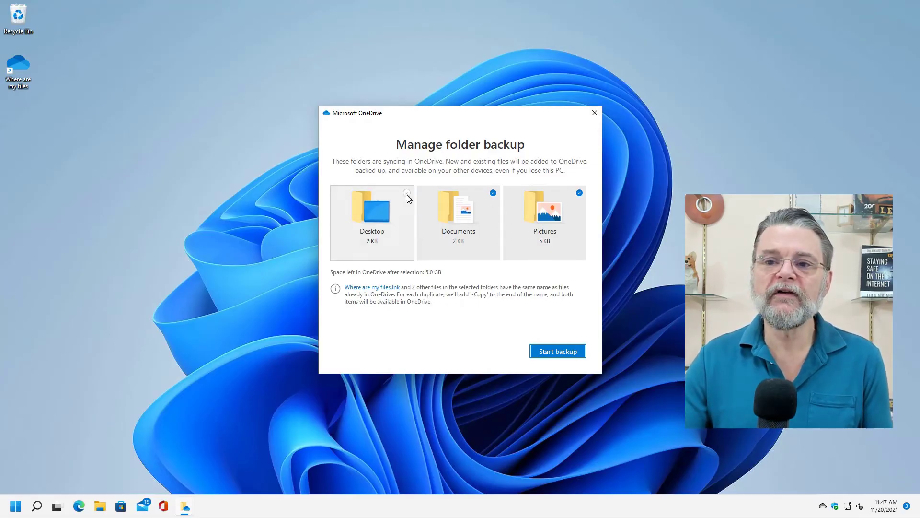
pyautogui.click(493, 193)
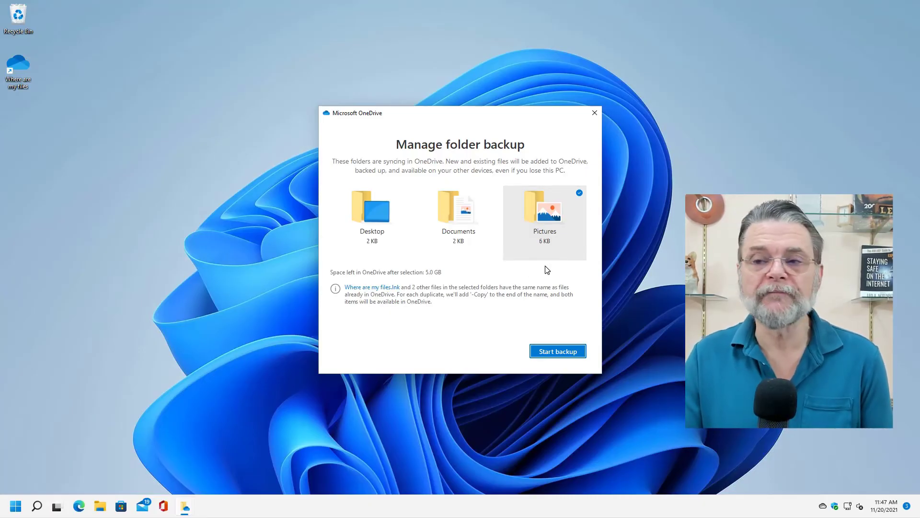
pyautogui.click(579, 193)
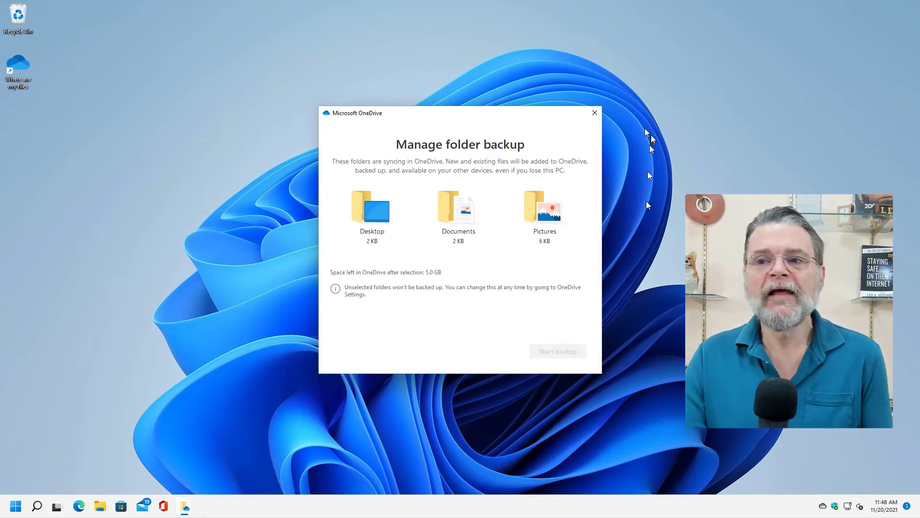
# Step: Close the Manage folder backup window, then confirm the OneDrive settings dialog with OK
pyautogui.click(595, 118)
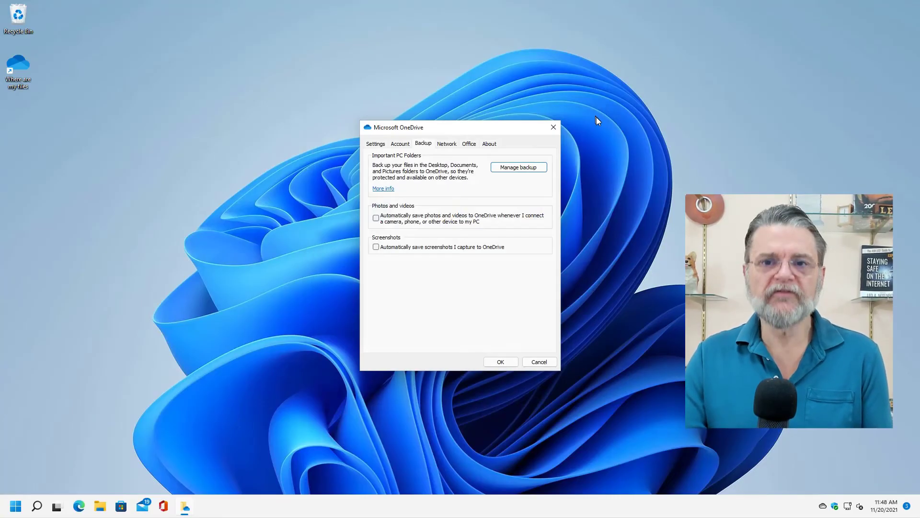
pyautogui.click(499, 362)
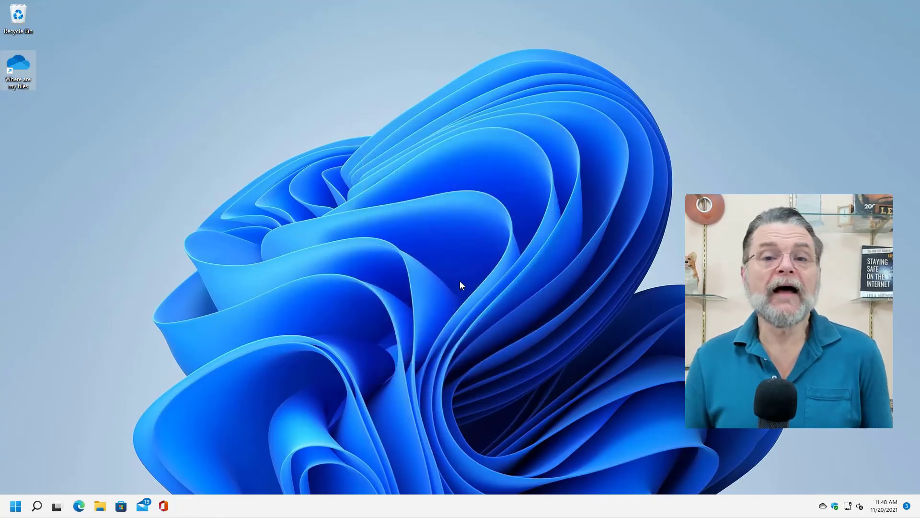